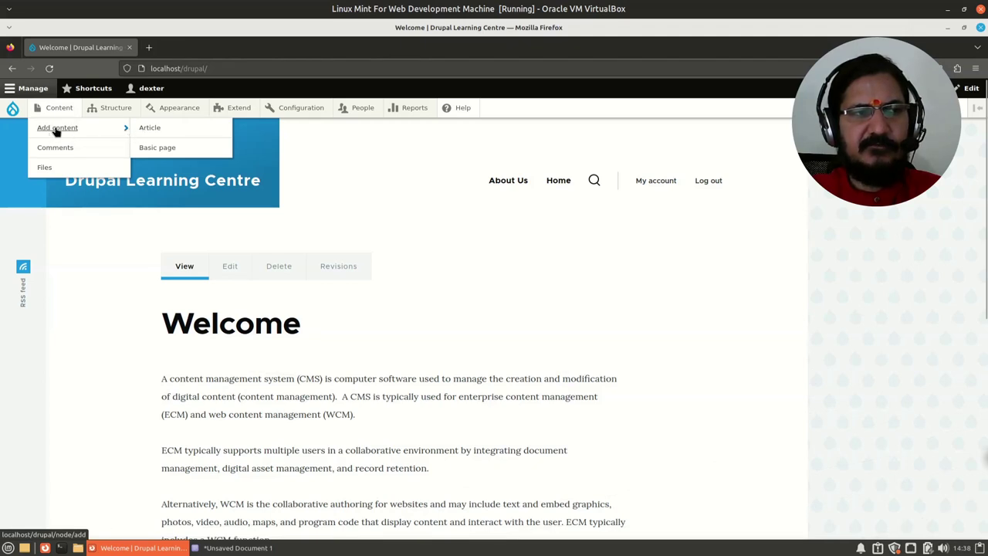
- Open the form for creating a Basic page and look over its title, body, text format and publishing fields
left_click(157, 152)
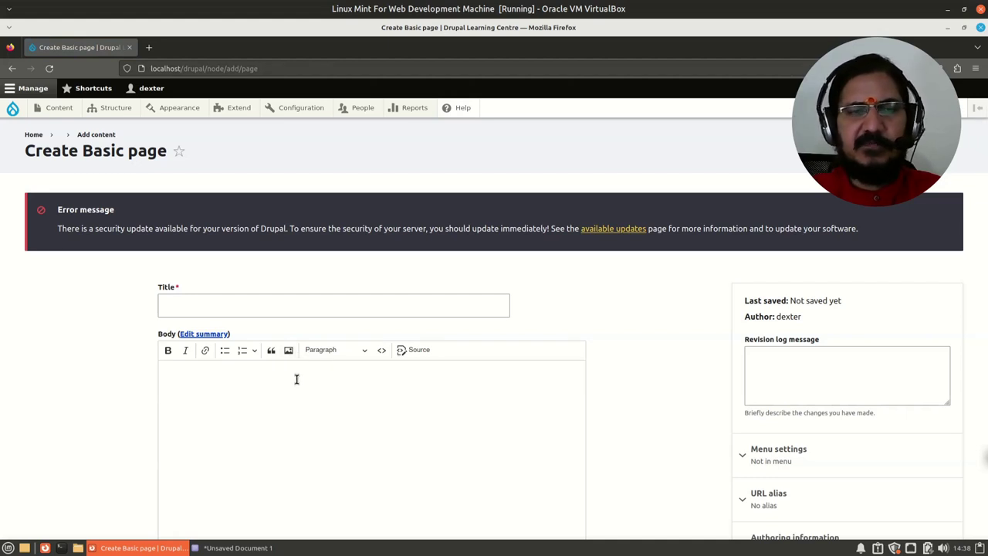
scroll(296, 379, "down", 1)
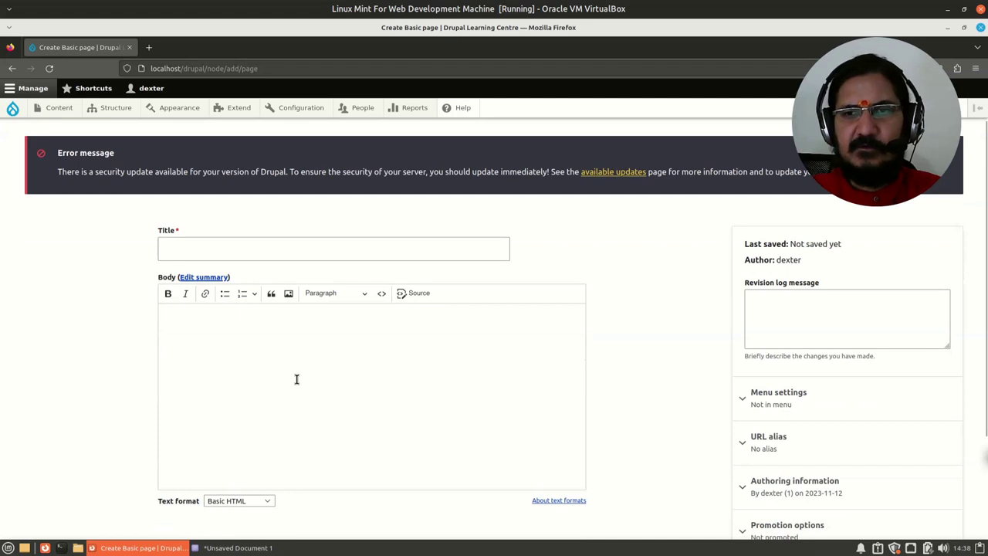
scroll(296, 379, "down", 1)
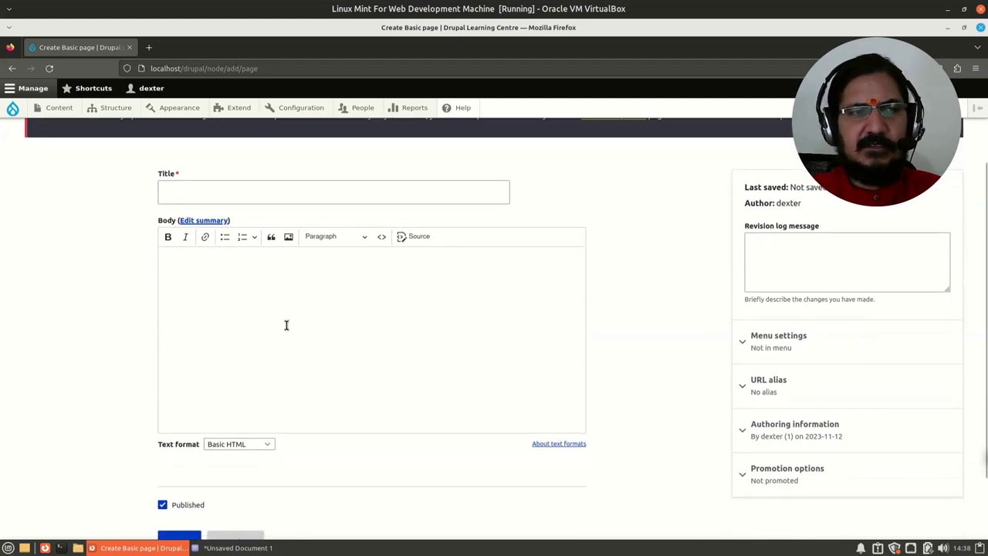
scroll(286, 325, "up", 2)
left_click(234, 299)
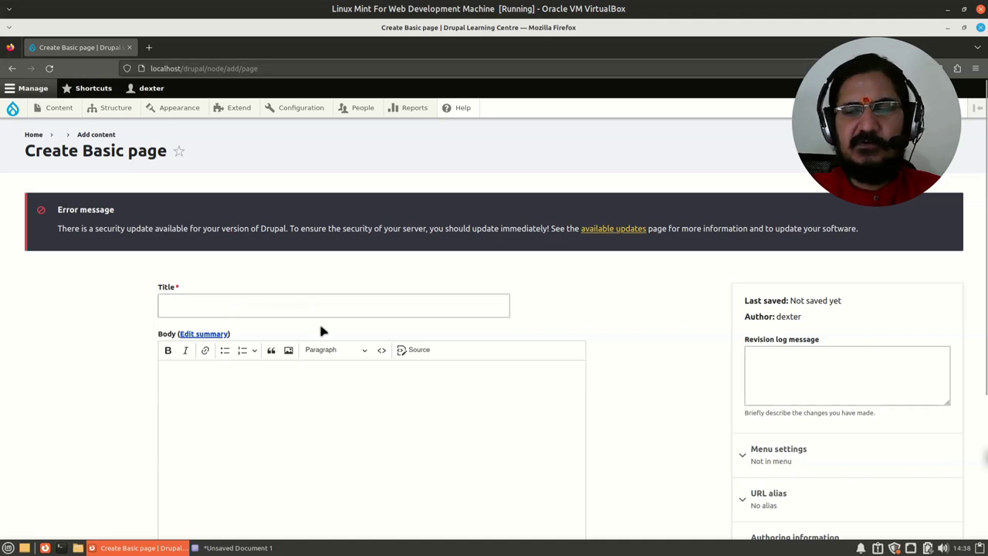
scroll(329, 437, "down", 2)
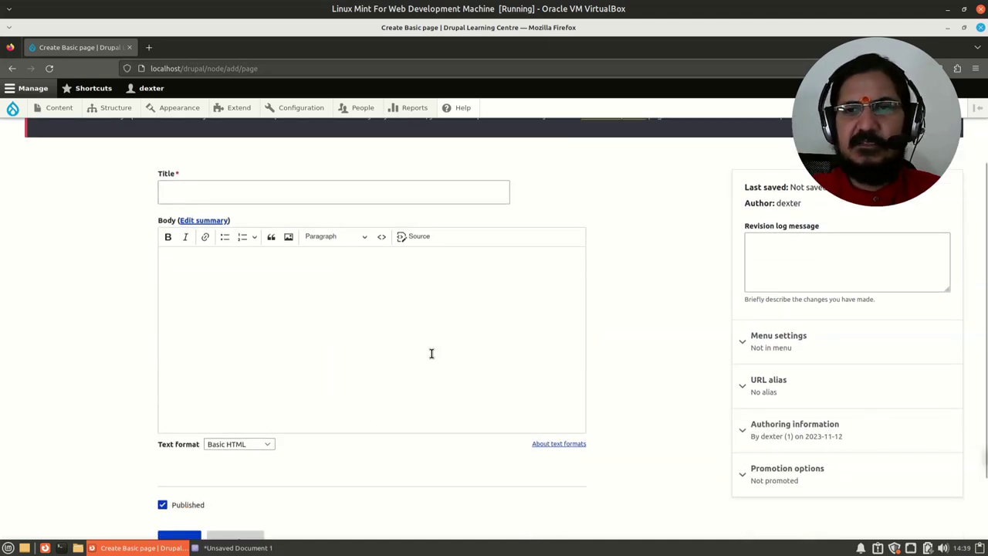
scroll(531, 403, "up", 1)
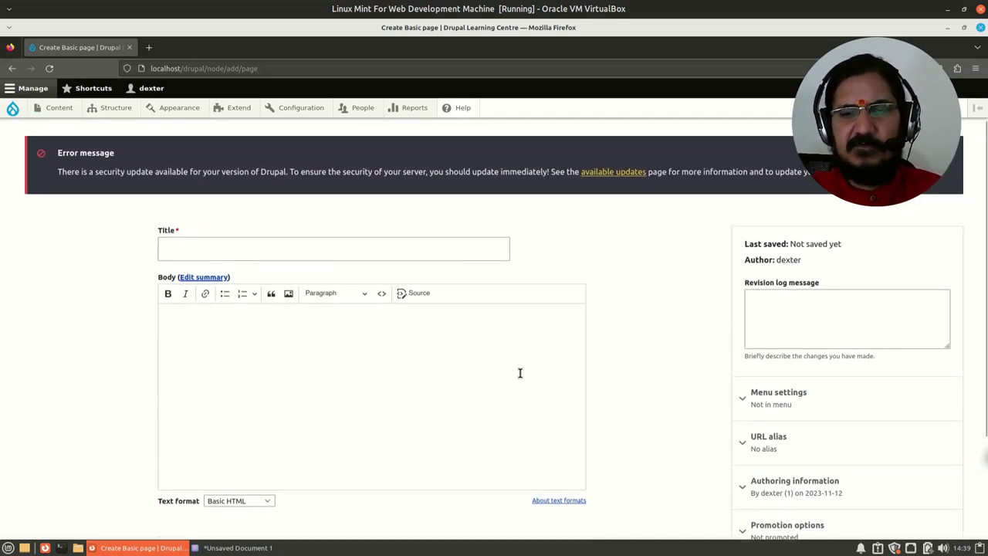
scroll(462, 358, "down", 1)
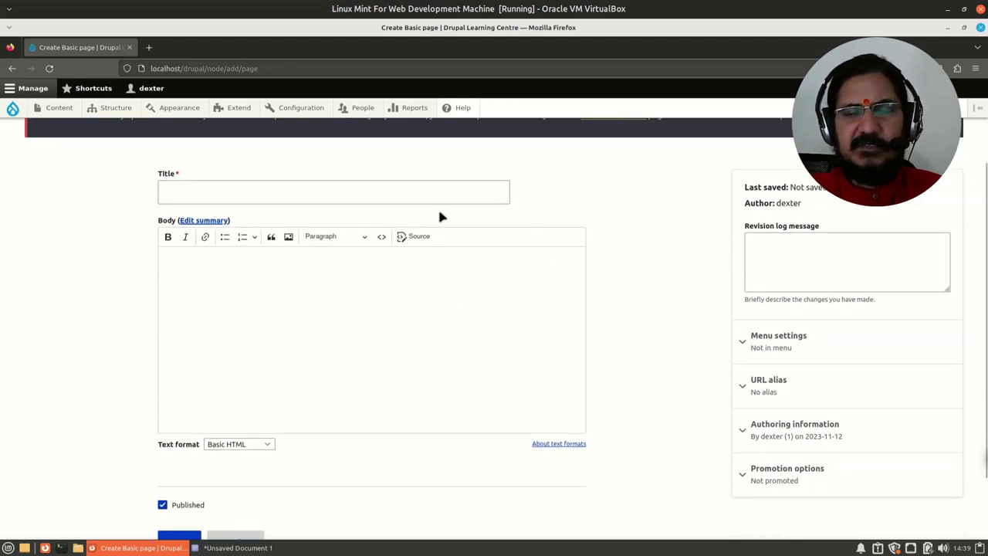
scroll(437, 340, "up", 2)
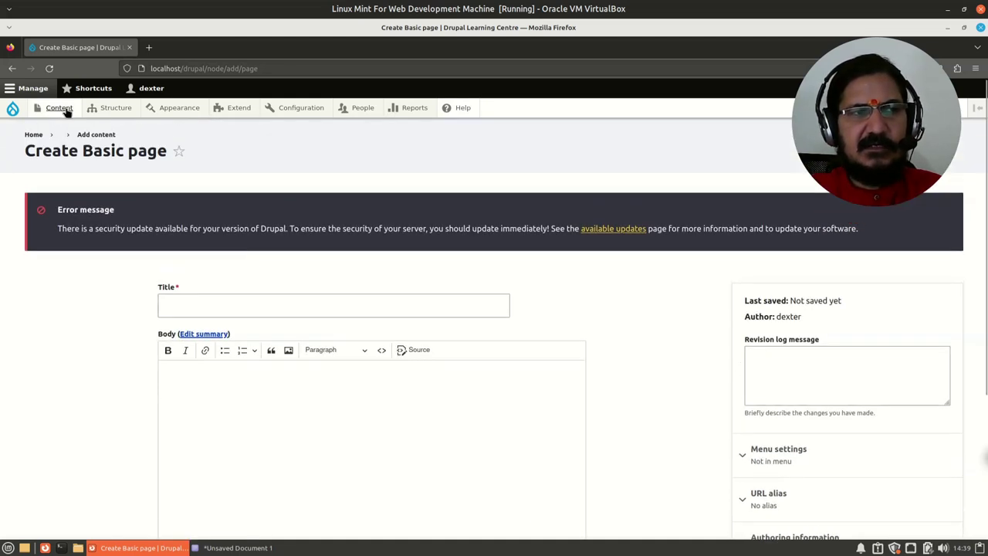
- Open the form for creating an Article and examine its title, image, body and tags fields
mouse_move(65, 108)
mouse_move(74, 129)
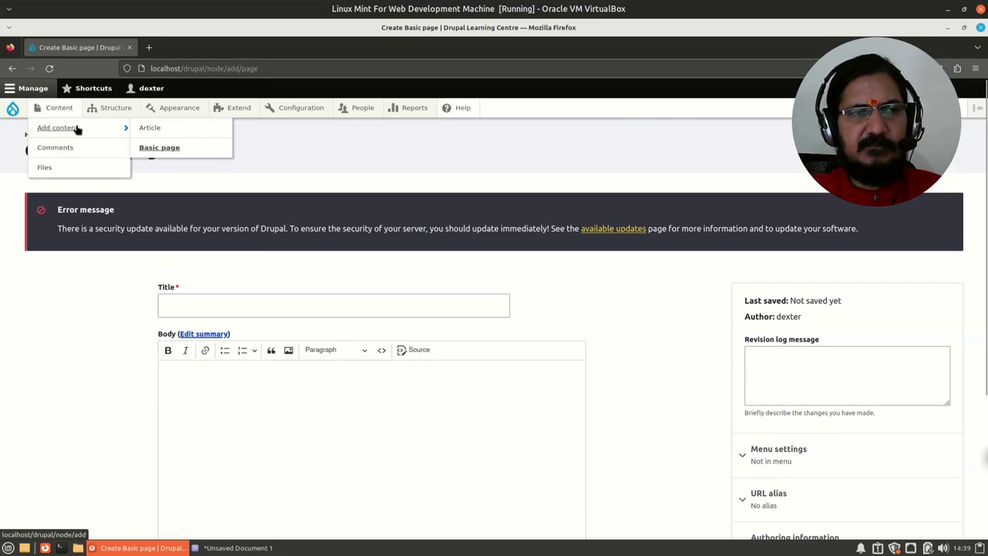
left_click(150, 128)
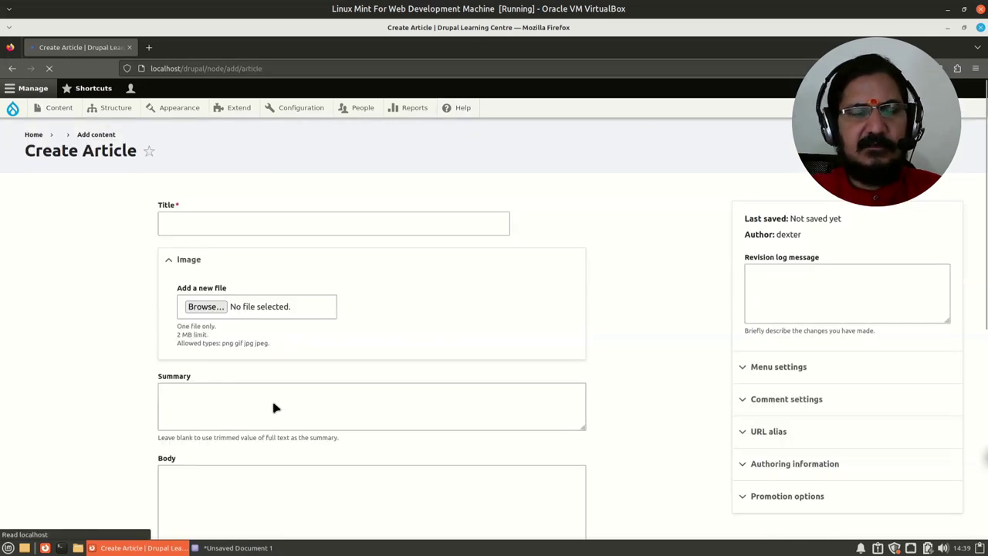
scroll(169, 443, "down", 2)
scroll(166, 441, "up", 1)
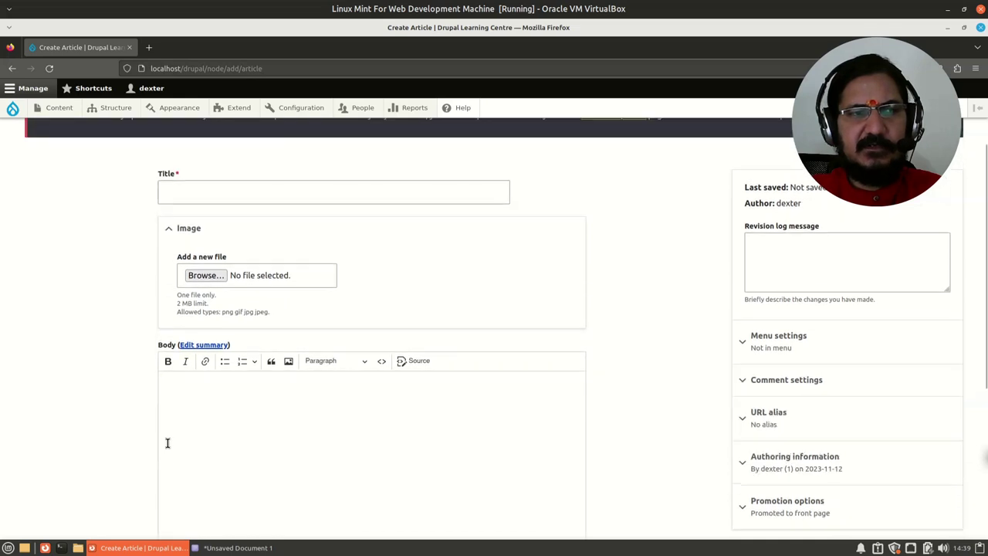
scroll(165, 439, "down", 1)
left_click(206, 133)
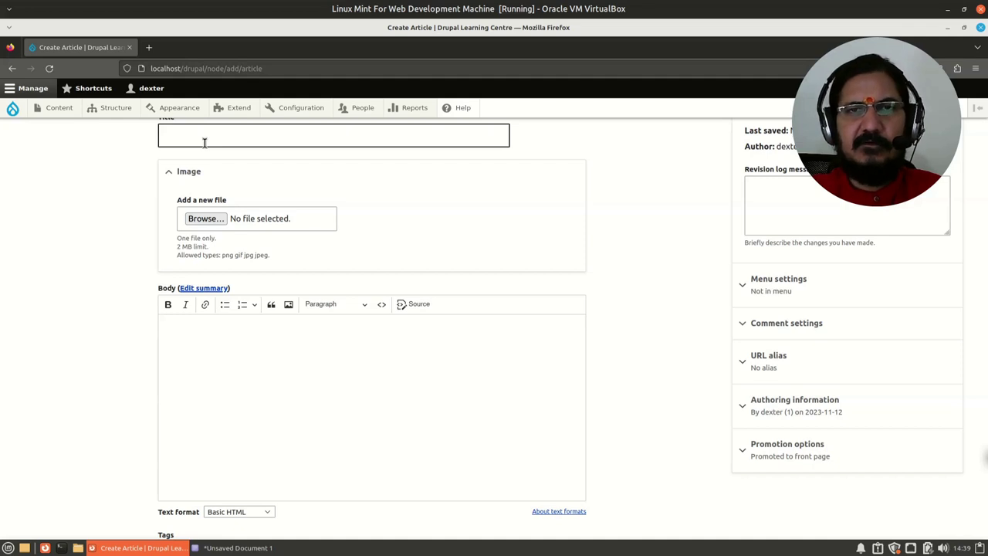
left_click(218, 156)
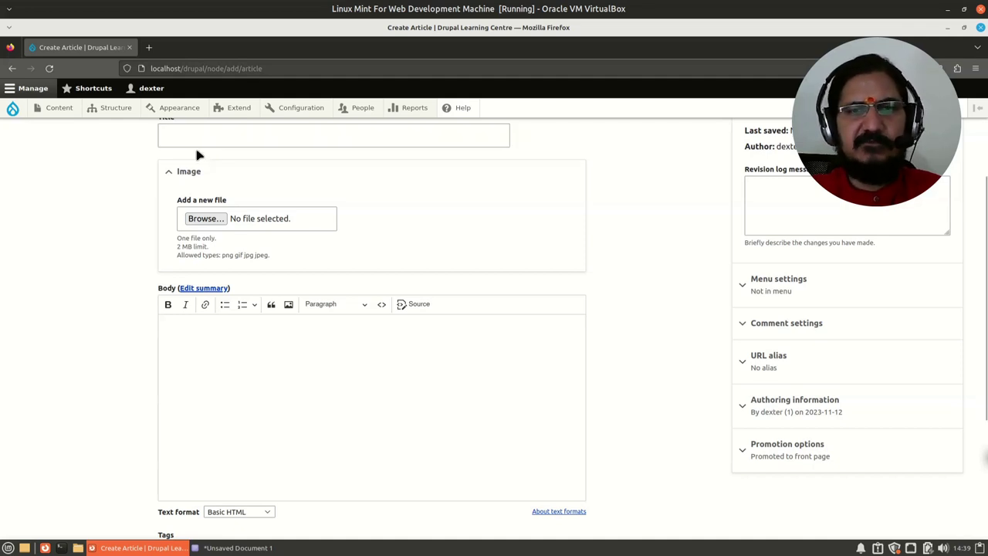
left_click(194, 143)
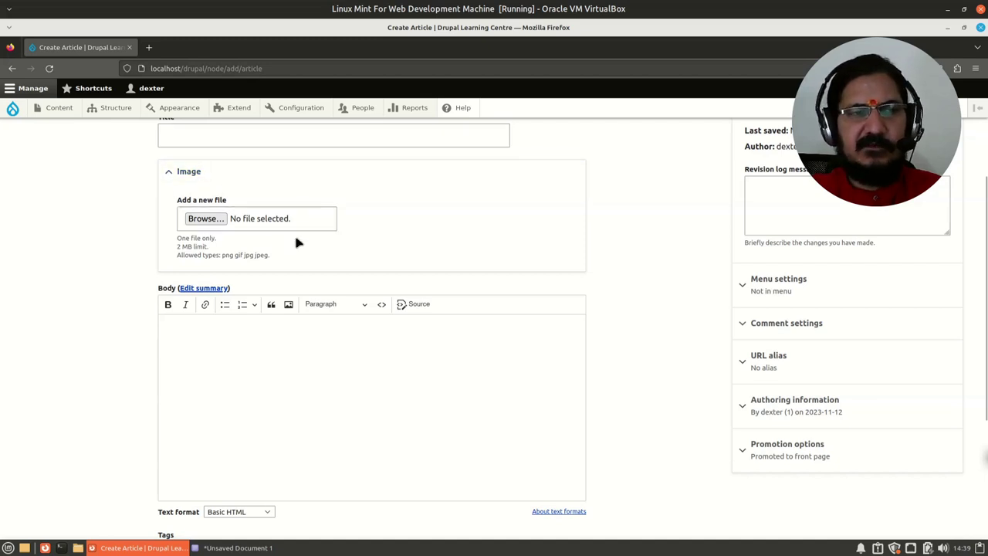
scroll(330, 305, "down", 1)
scroll(329, 305, "down", 1)
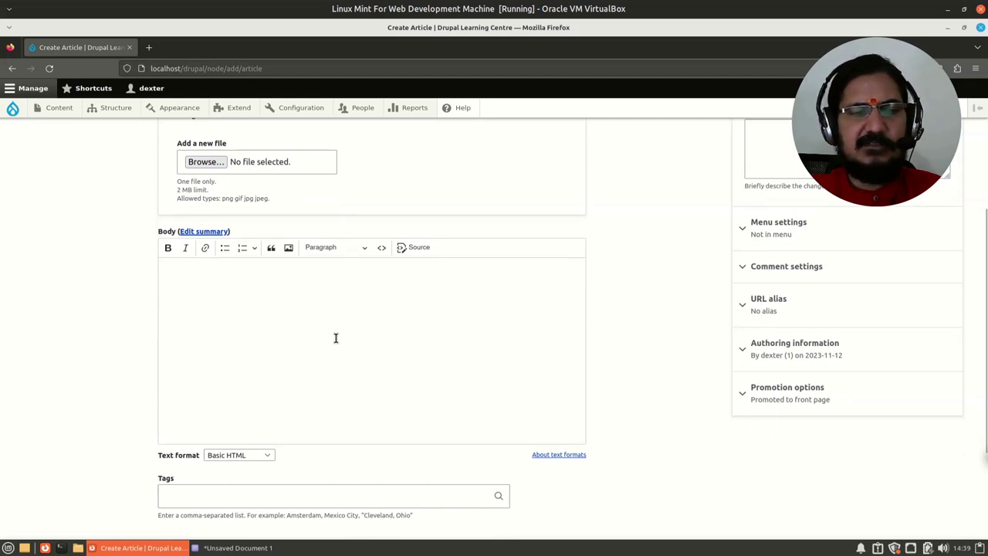
scroll(335, 338, "down", 3)
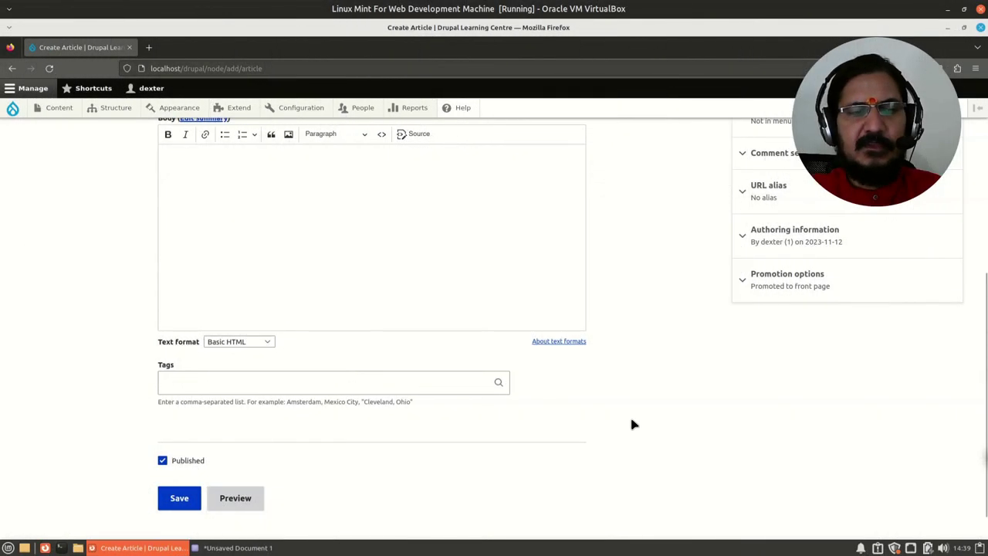
- Review the Article form's revision log, menu, comment, URL alias, authoring and promotion settings
scroll(632, 424, "up", 5)
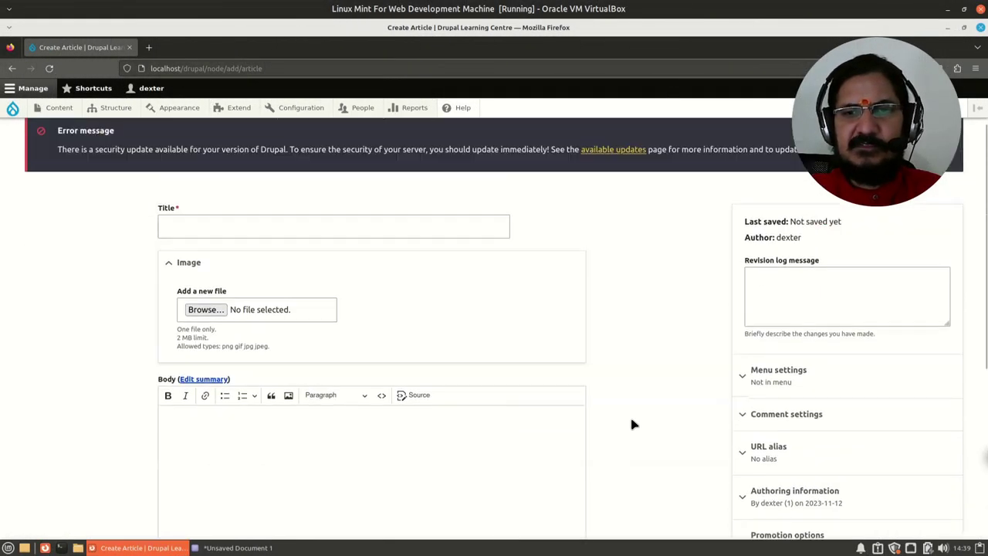
scroll(631, 421, "down", 3)
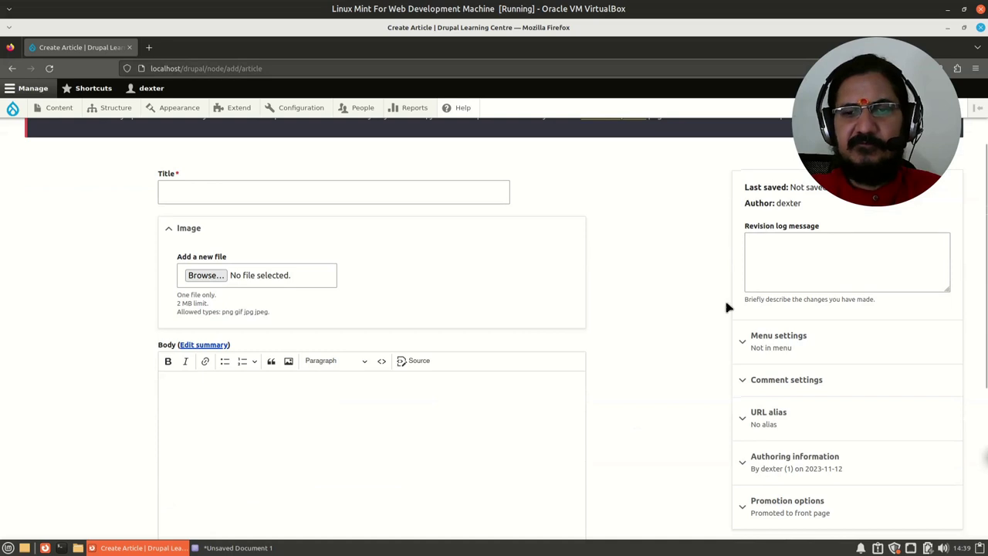
scroll(692, 378, "down", 1)
scroll(692, 378, "down", 2)
scroll(691, 366, "up", 3)
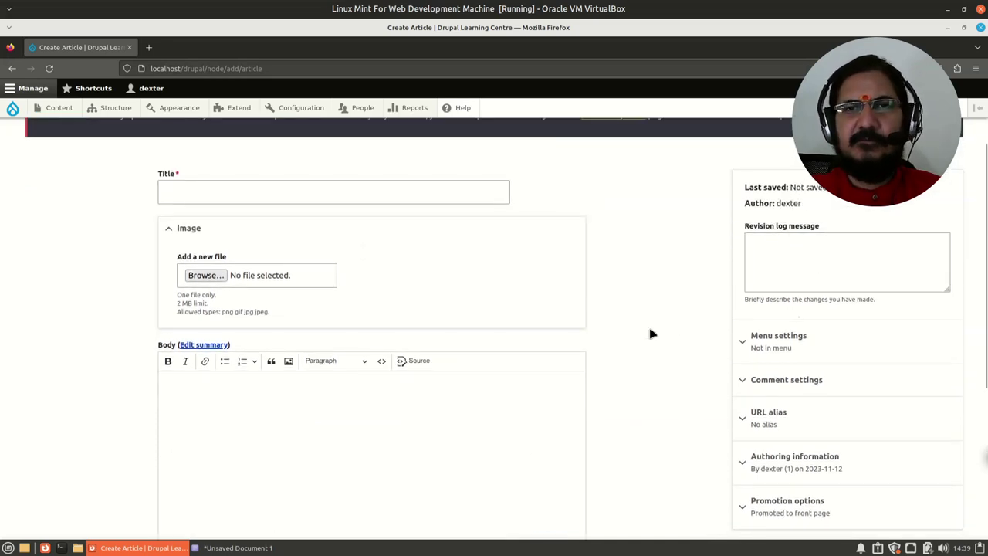
scroll(651, 333, "down", 1)
scroll(808, 212, "up", 1)
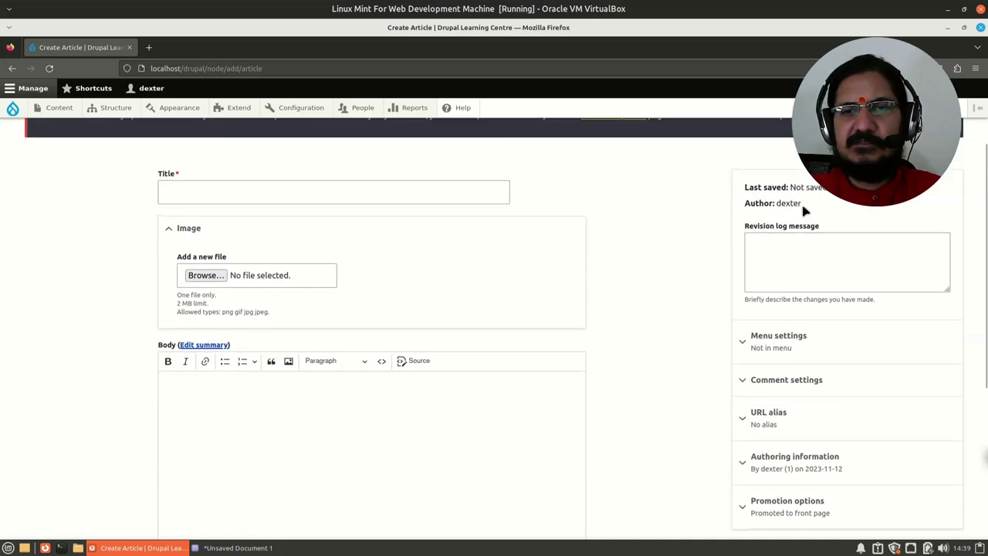
scroll(809, 261, "up", 1)
scroll(809, 263, "down", 1)
scroll(793, 252, "down", 1)
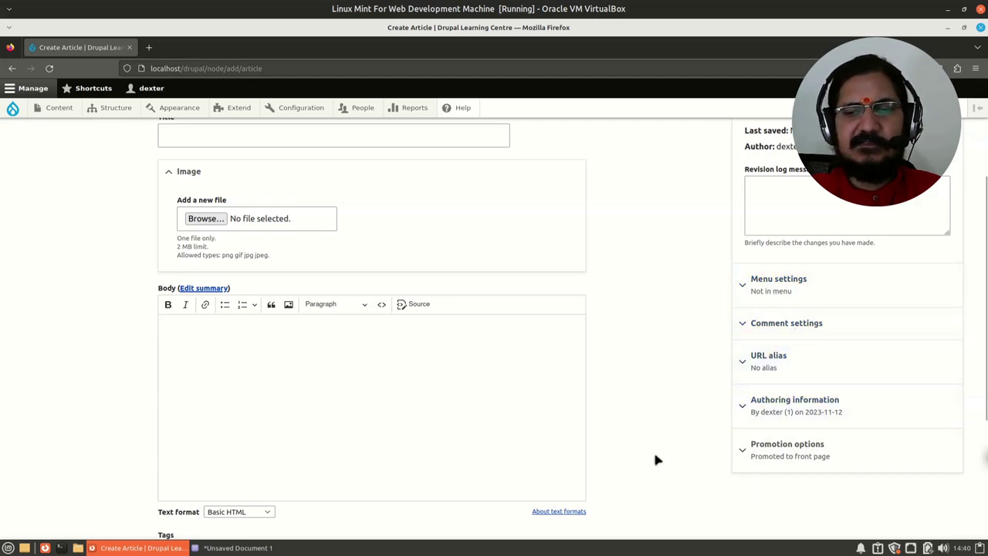
scroll(575, 459, "down", 1)
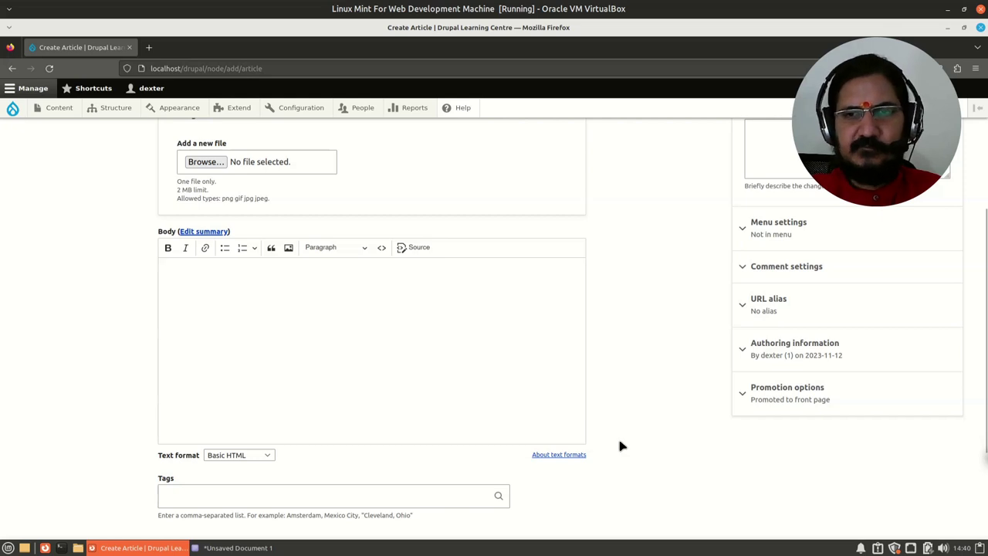
scroll(620, 444, "up", 5)
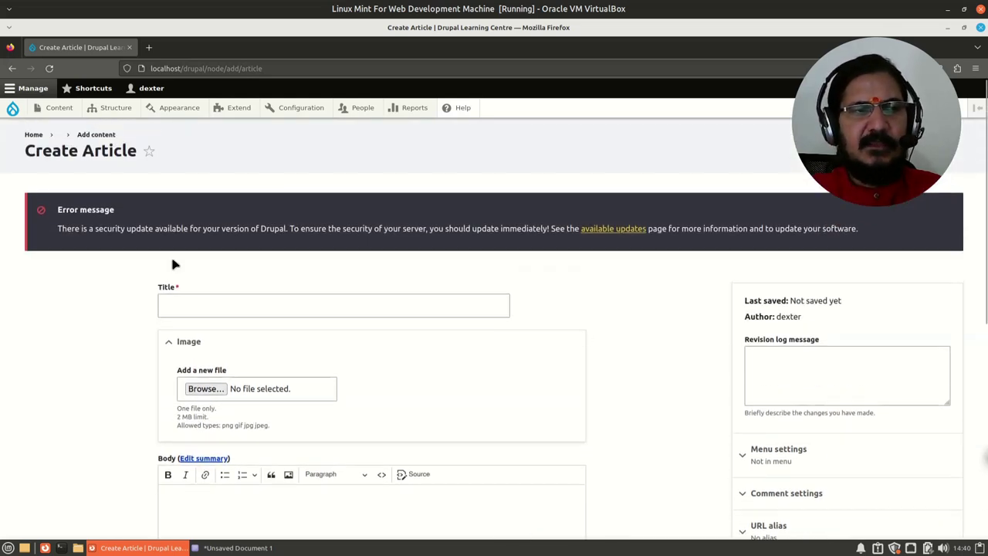
scroll(83, 369, "down", 2)
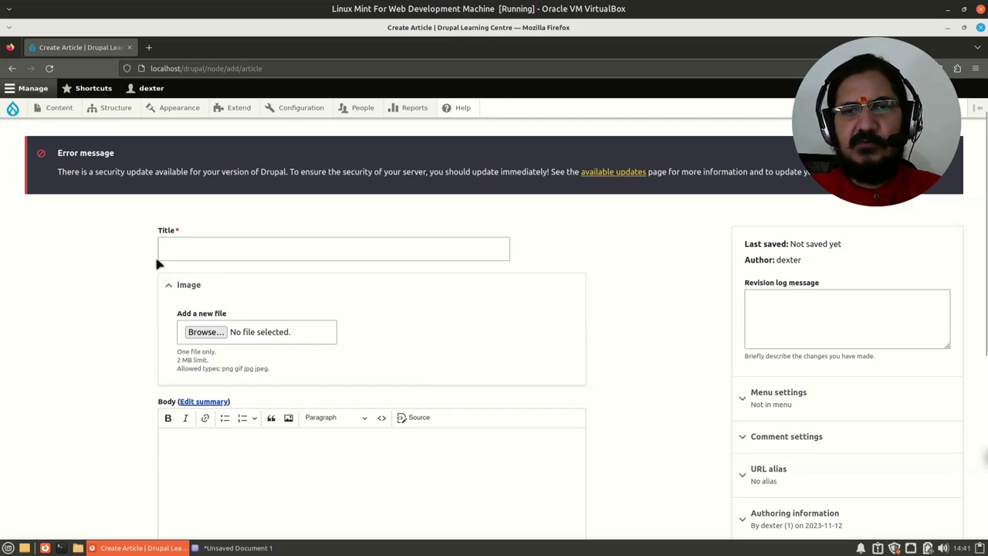
- Open the form for creating a new Basic page again
mouse_move(46, 112)
mouse_move(68, 130)
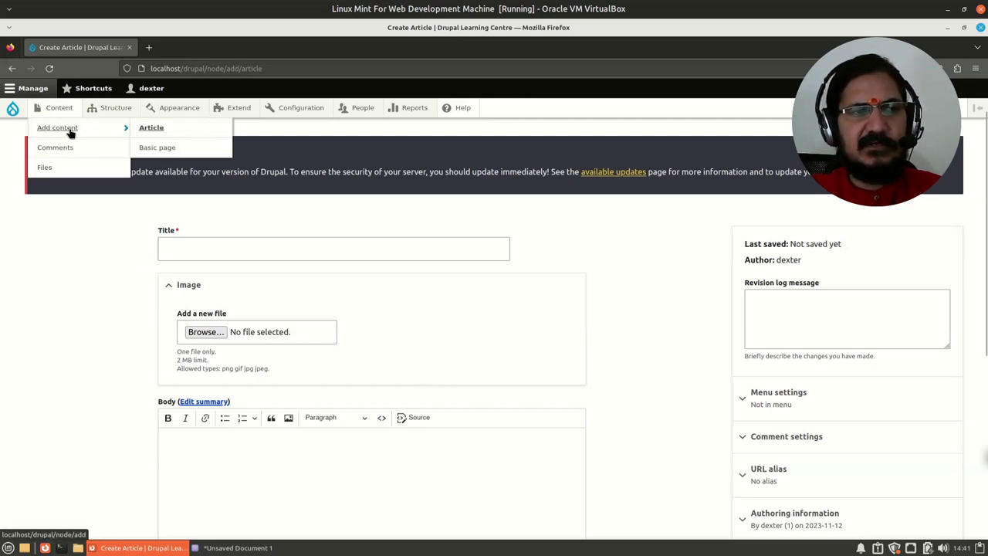
left_click(166, 147)
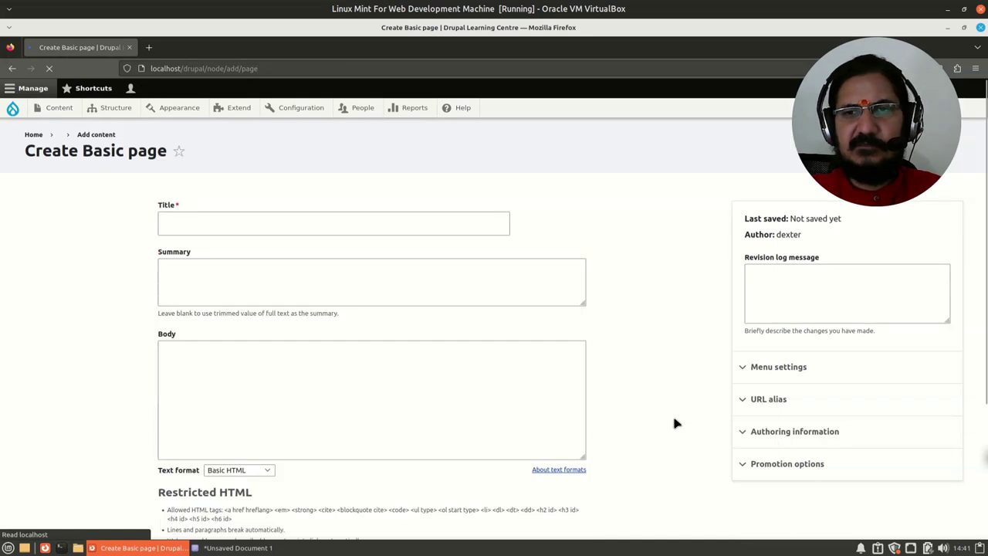
- Examine the Basic page form's title field, body editor with its formatting tools, text format and publishing option
scroll(598, 432, "down", 3)
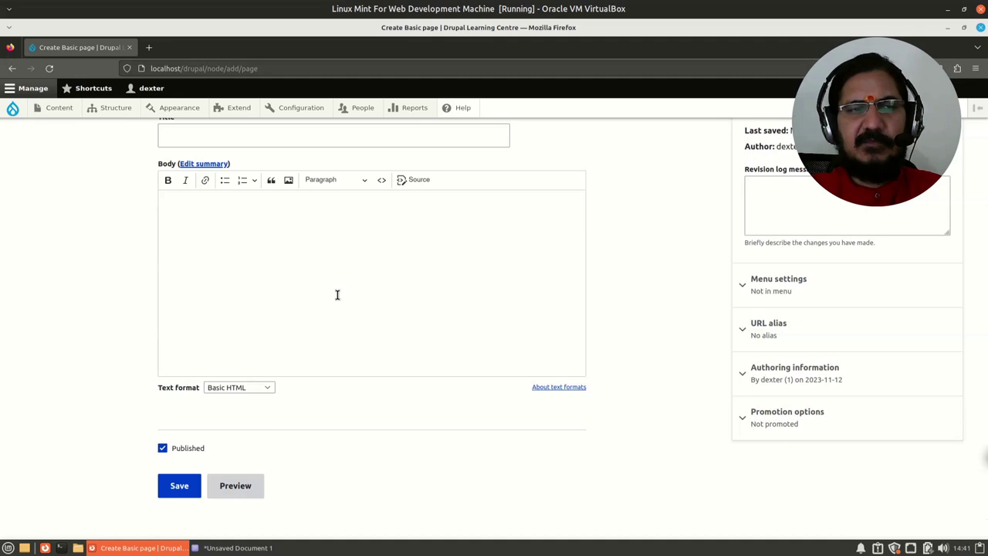
left_click(321, 145)
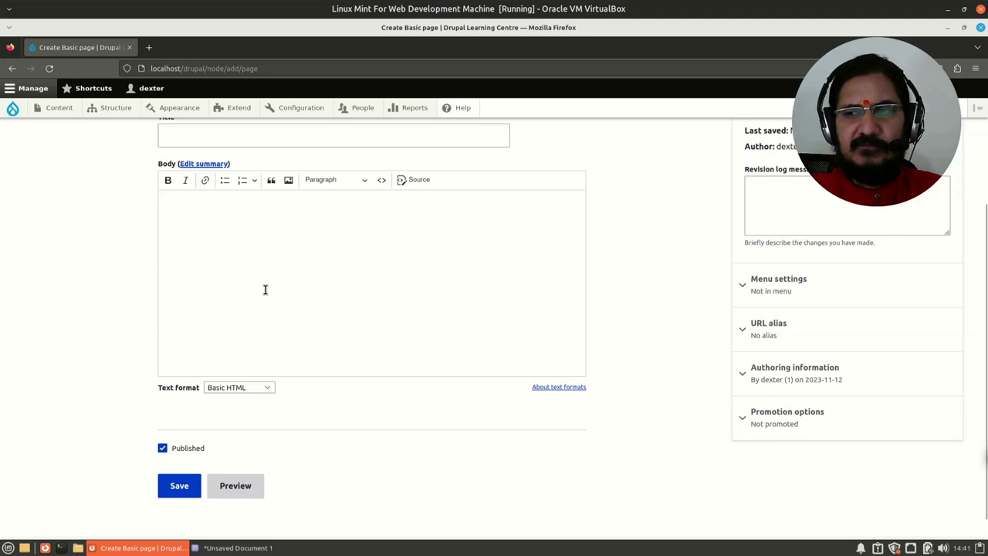
scroll(291, 377, "up", 2)
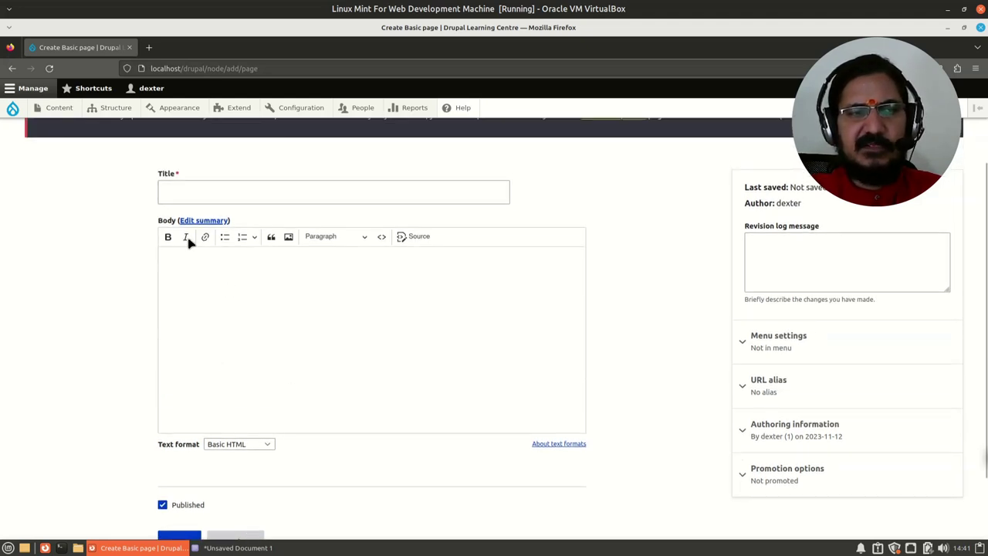
left_click(171, 257)
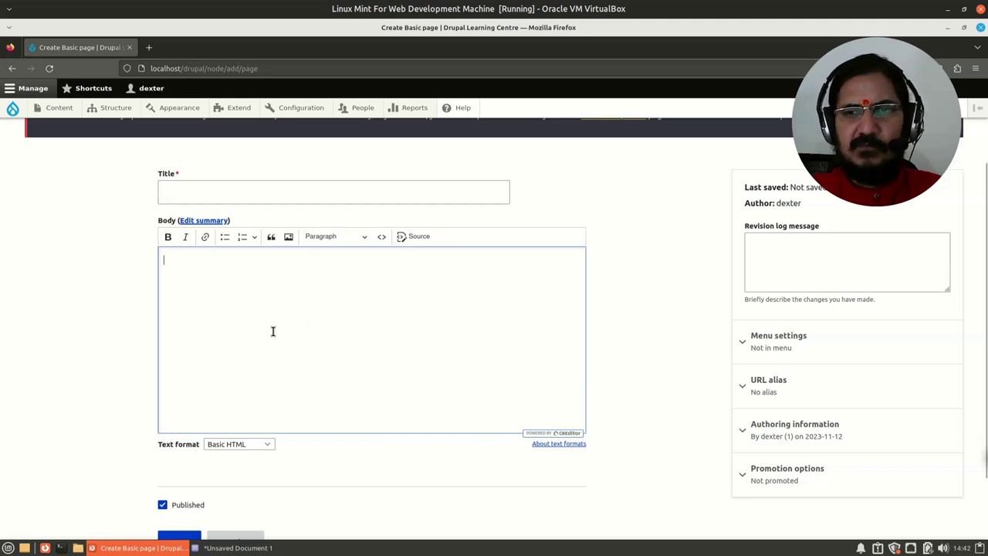
scroll(272, 331, "up", 1)
scroll(272, 331, "down", 1)
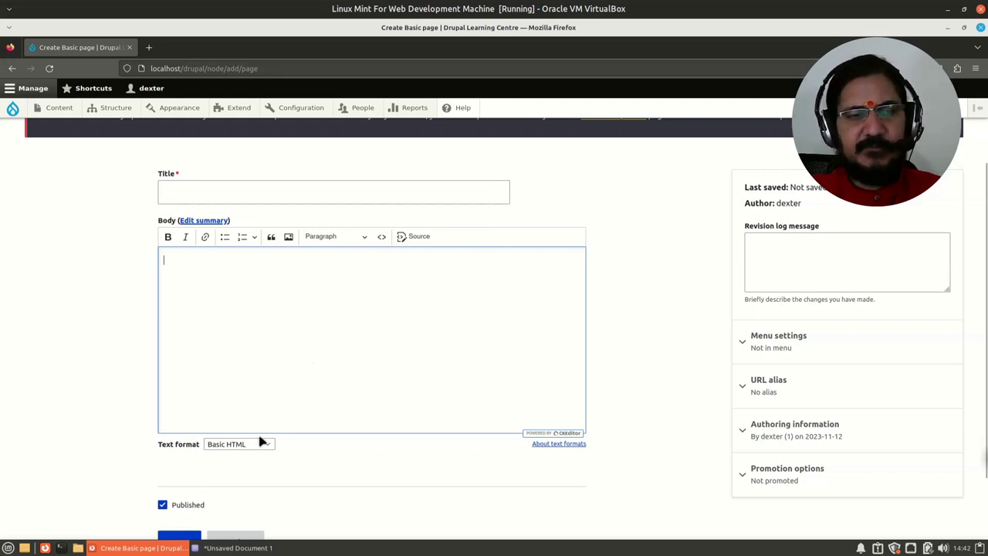
scroll(436, 472, "up", 1)
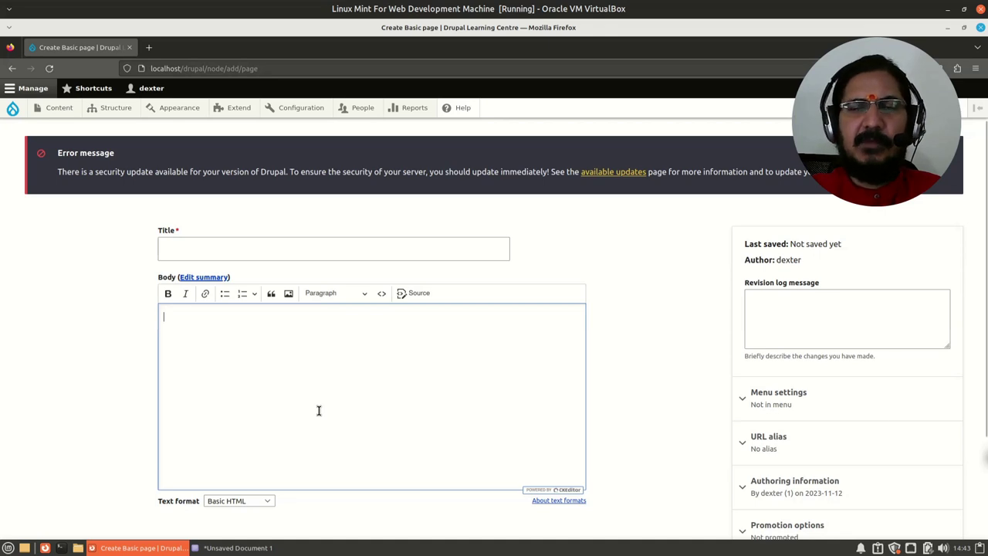
left_click(240, 251)
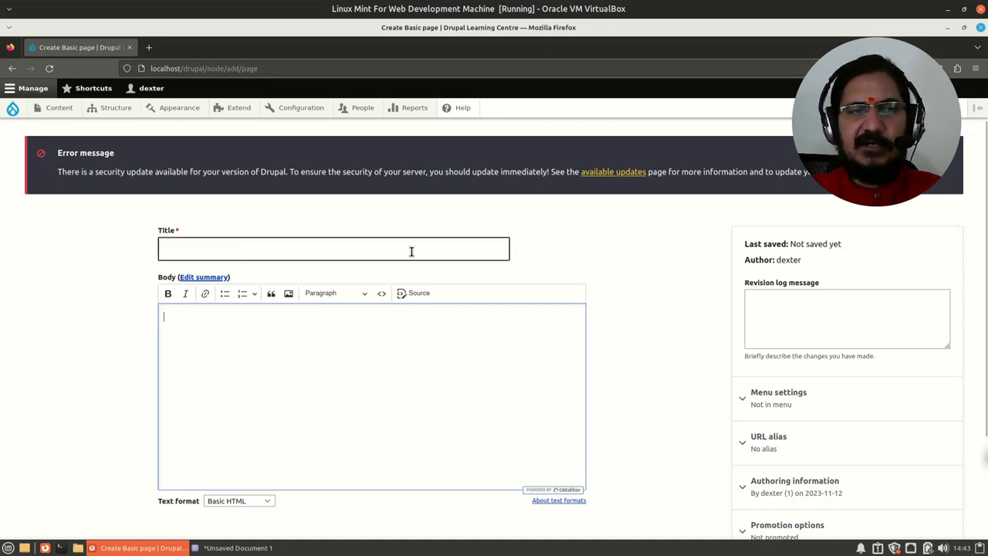
left_click(240, 307)
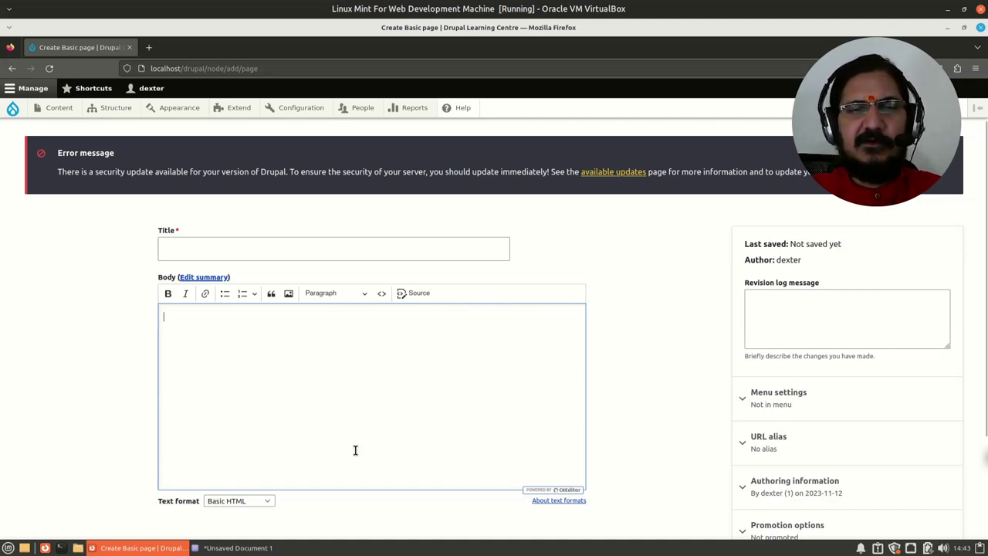
left_click(230, 251)
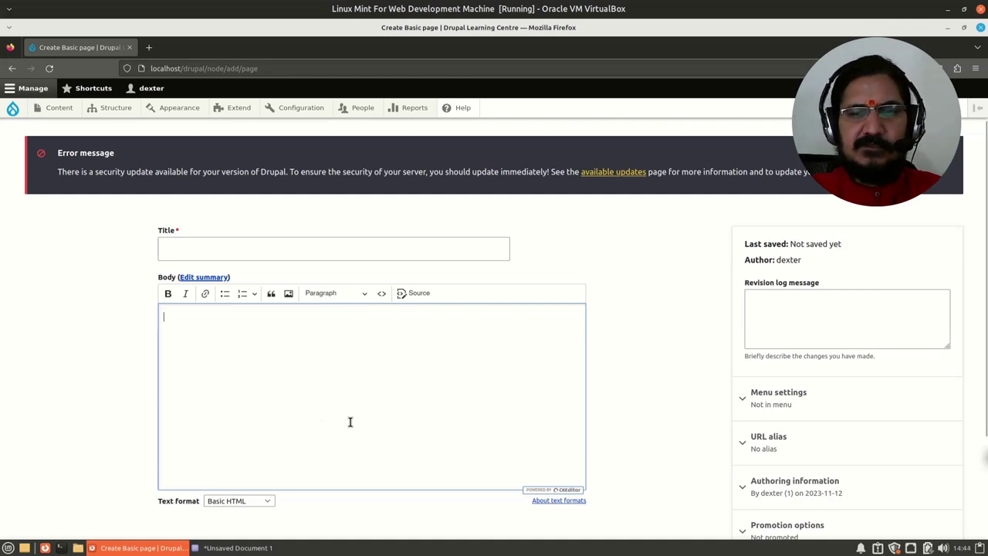
scroll(348, 421, "down", 1)
scroll(386, 386, "up", 1)
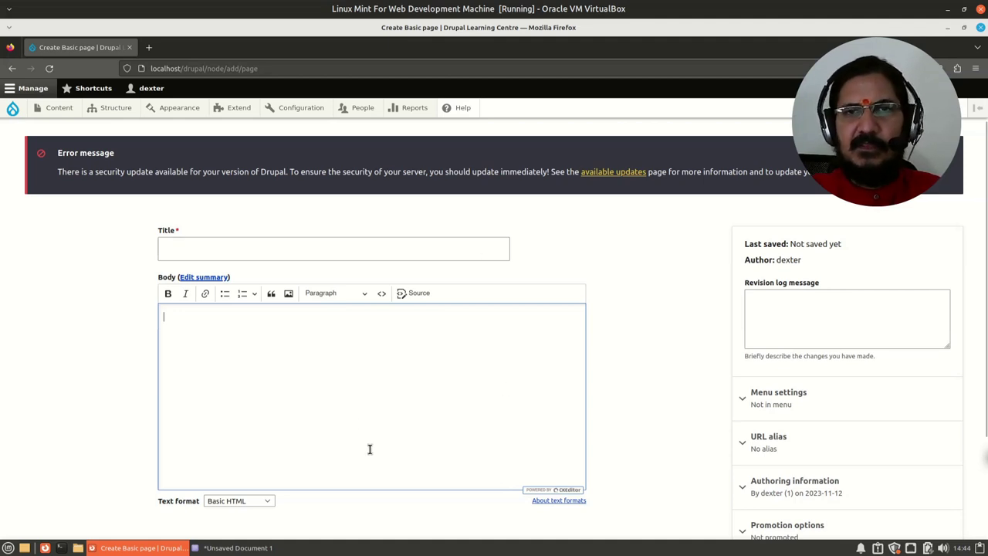
scroll(370, 449, "down", 1)
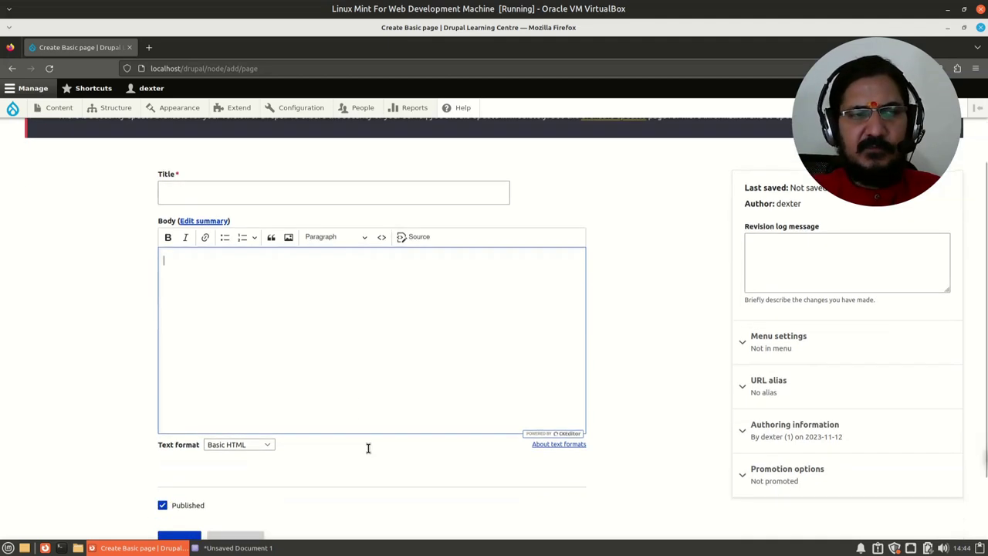